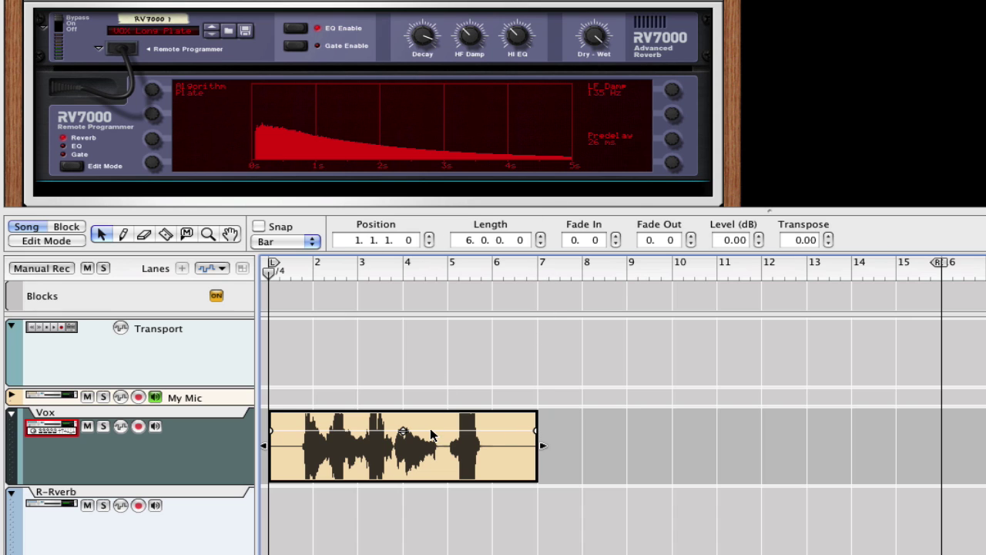
- Enable Snap to Bar, play the vocal clip through once, then rewind the playhead to bar 1
key(s)
drag(431, 434, 329, 445)
key(space)
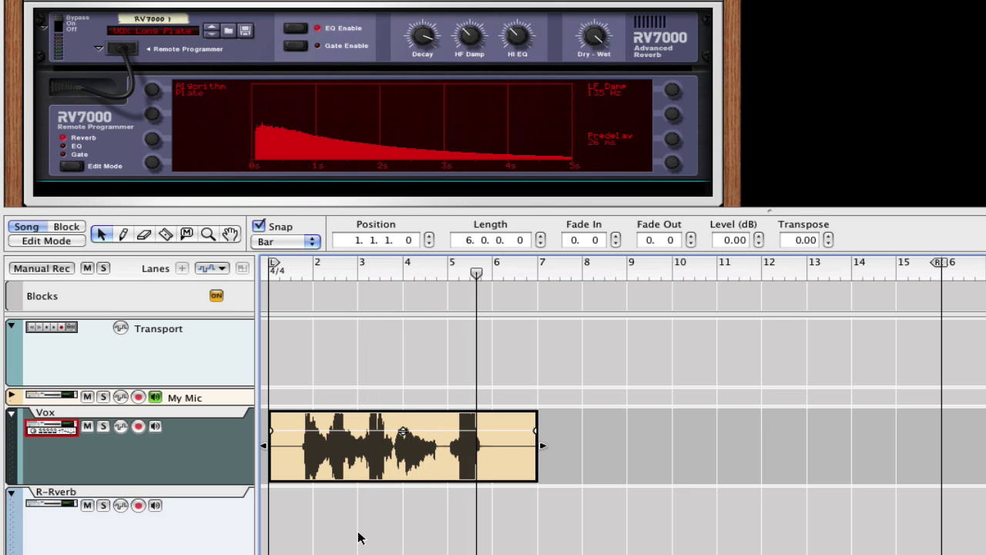
key(space)
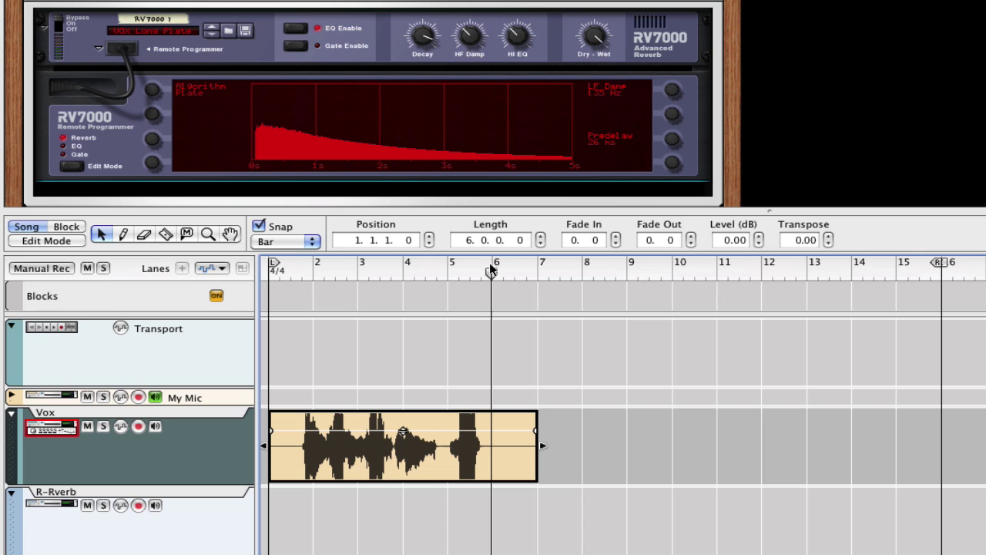
drag(491, 274, 164, 278)
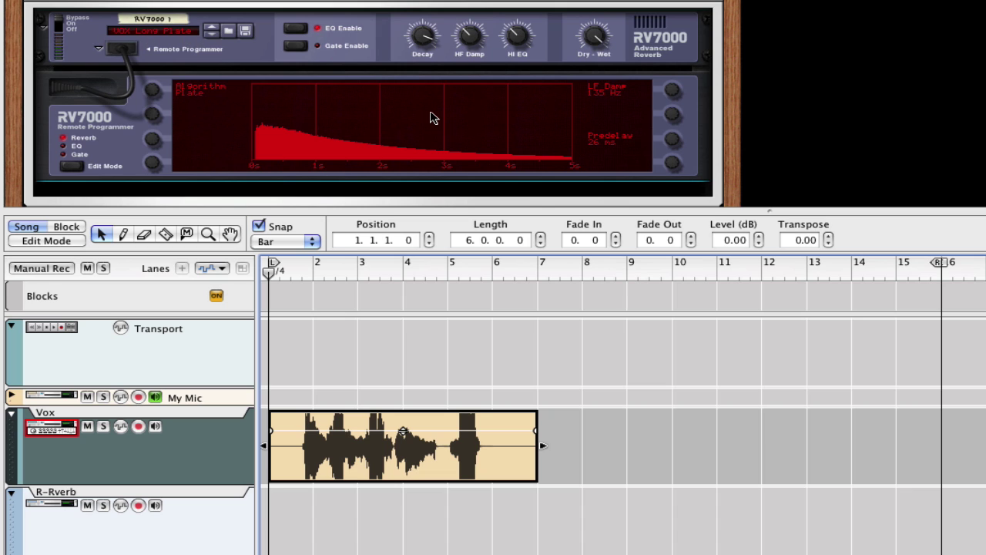
- Switch the RV7000 from Bypass to On and play the vocal with reverb from bar 5, then bar 6
click(62, 25)
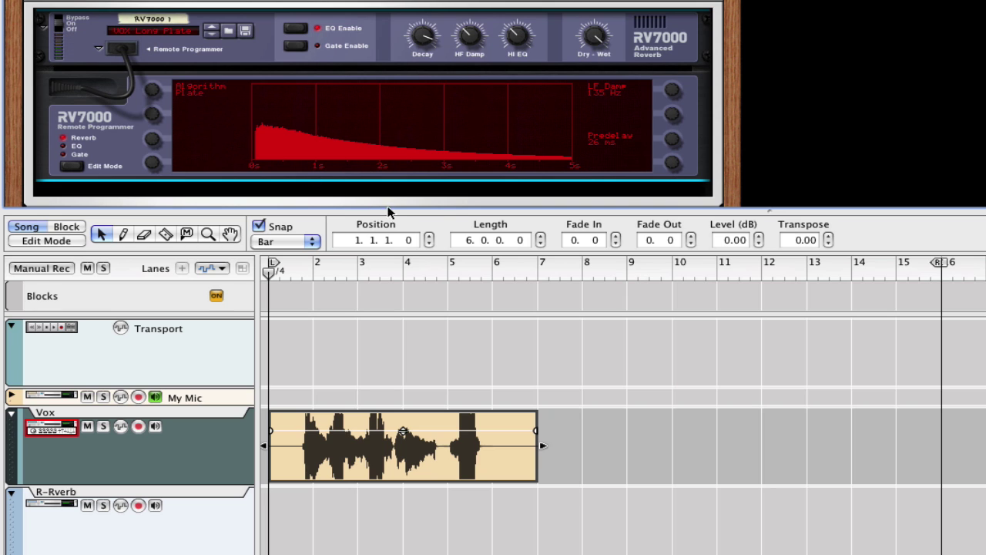
click(437, 278)
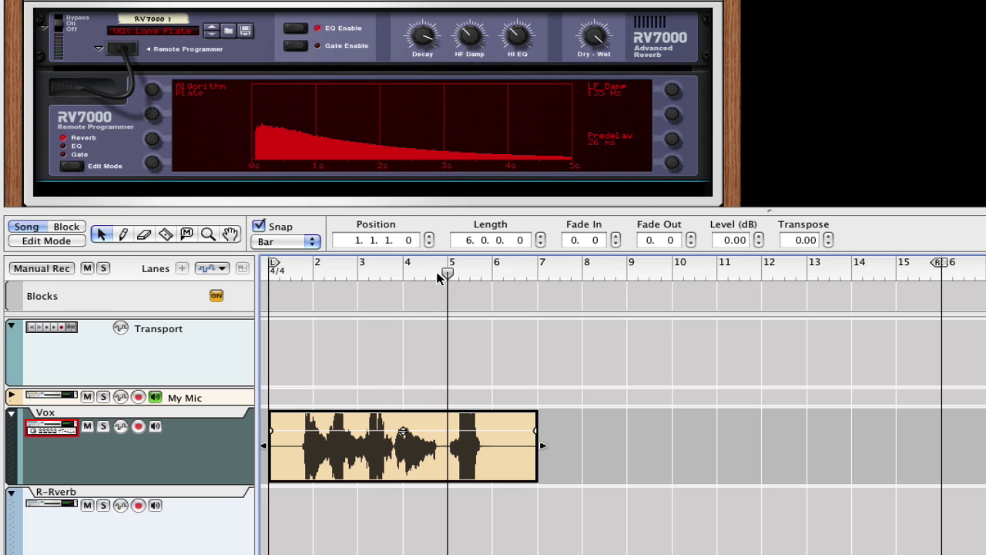
key(space)
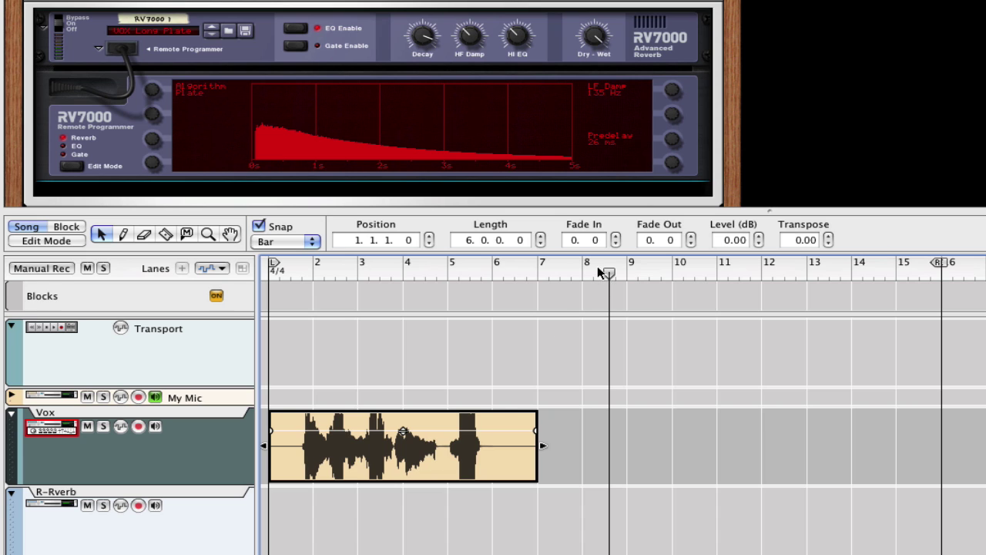
mouse_move(610, 273)
mouse_down()
mouse_move(625, 274)
mouse_move(443, 274)
mouse_up()
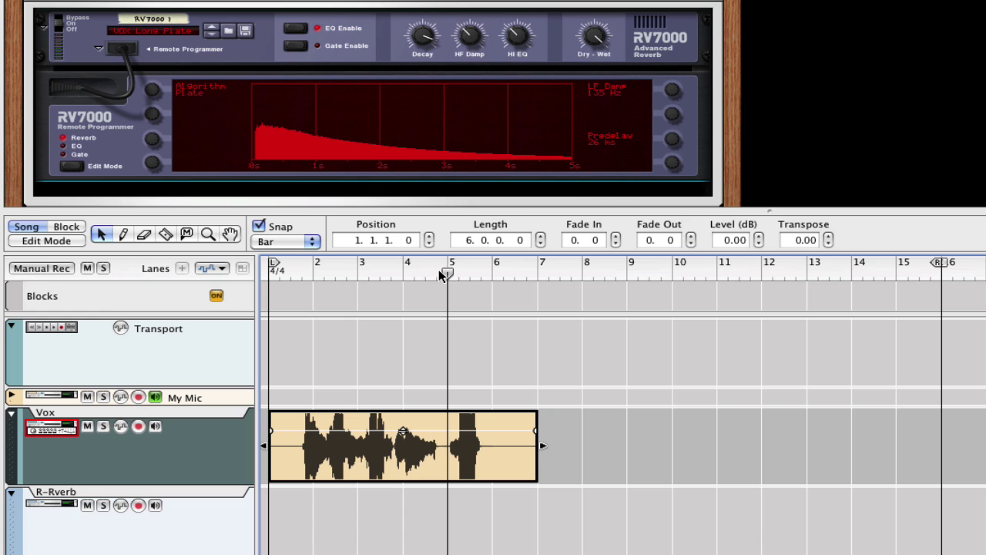
key(space)
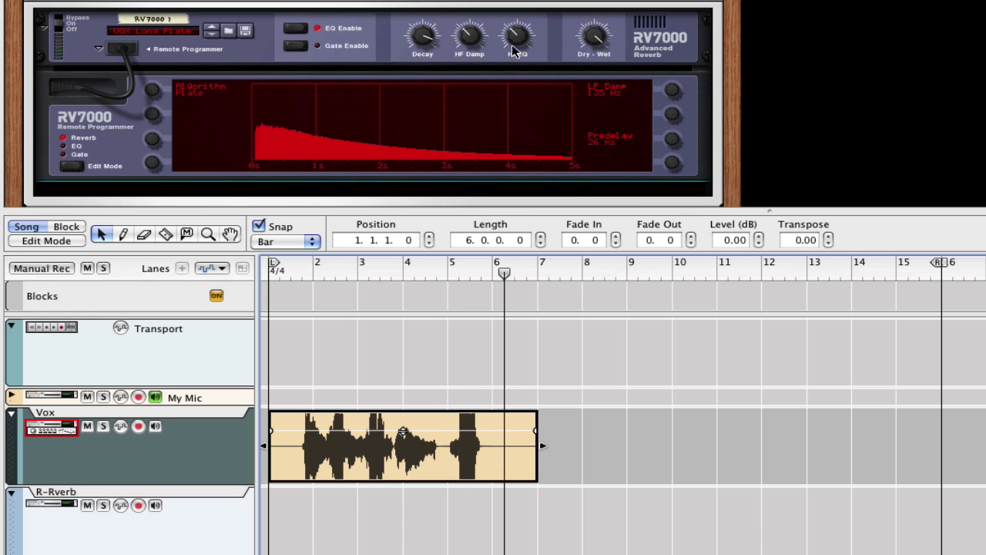
- Audition a longer RV7000 decay, then set Decay to 119 and rewind to bar 1
drag(432, 42, 425, 34)
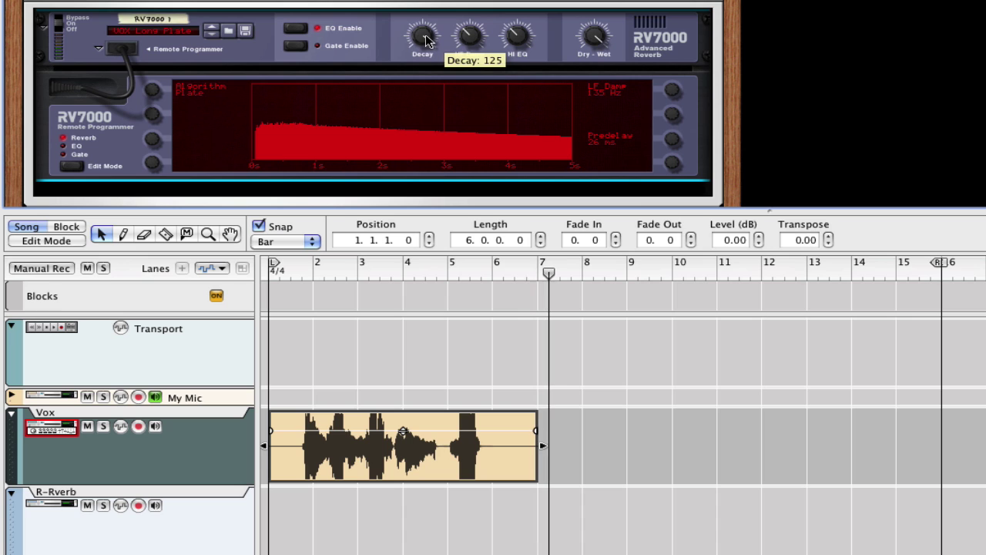
click(449, 267)
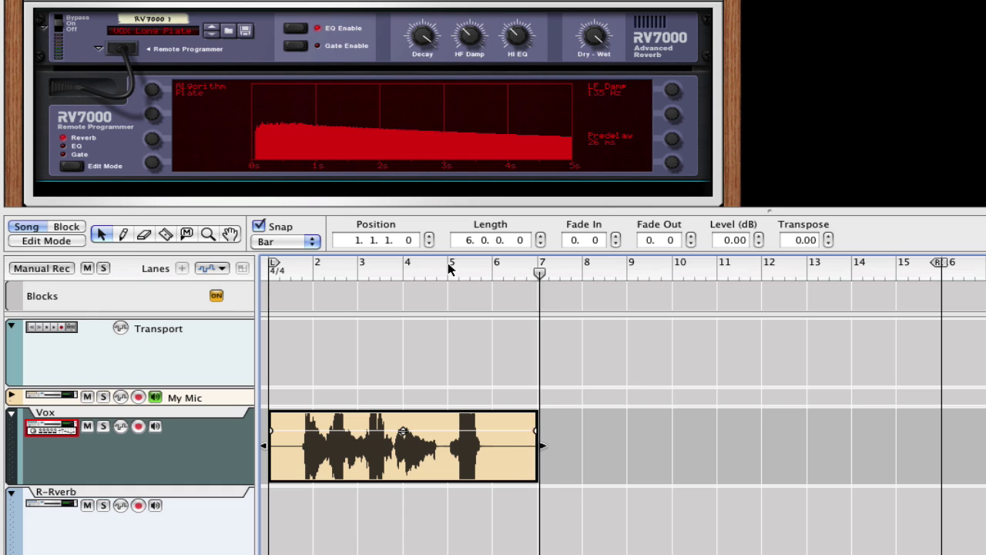
key(space)
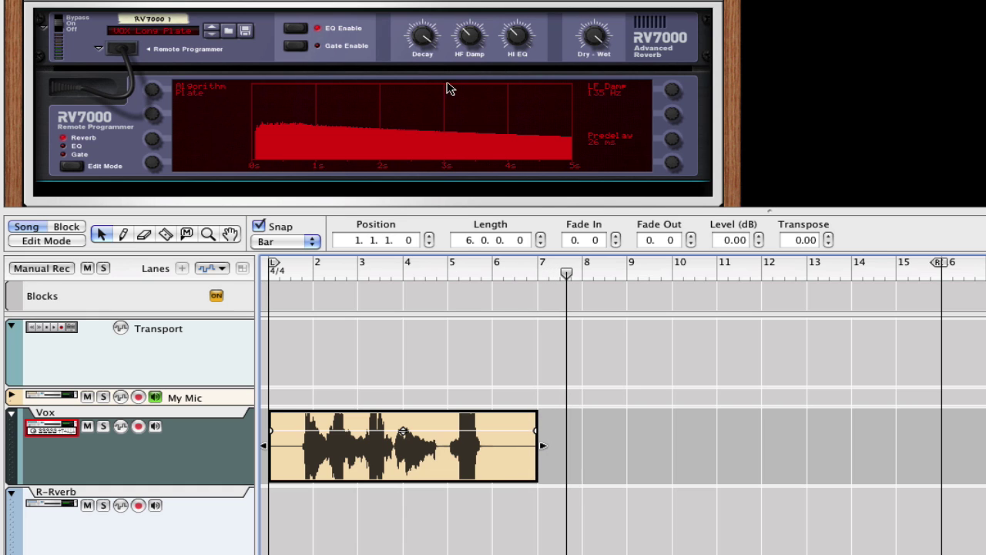
drag(426, 43, 425, 42)
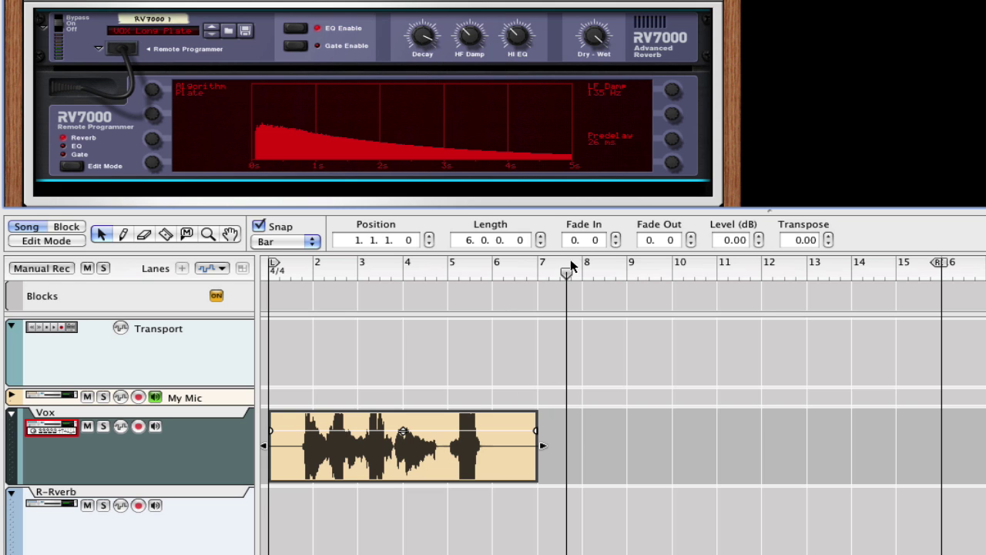
drag(567, 276, 218, 270)
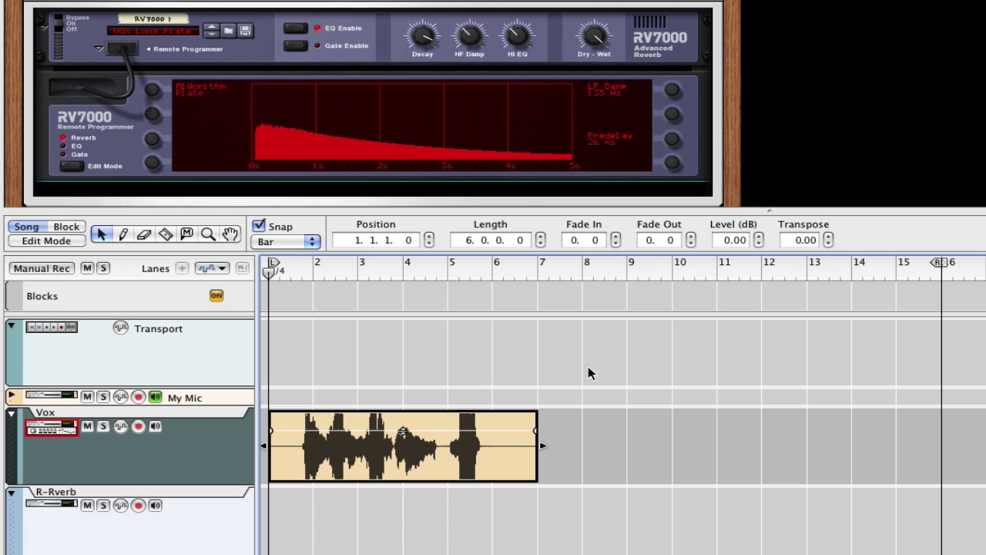
- Apply Reverse Clips to the Vox clip from its right-click menu
right_click(366, 456)
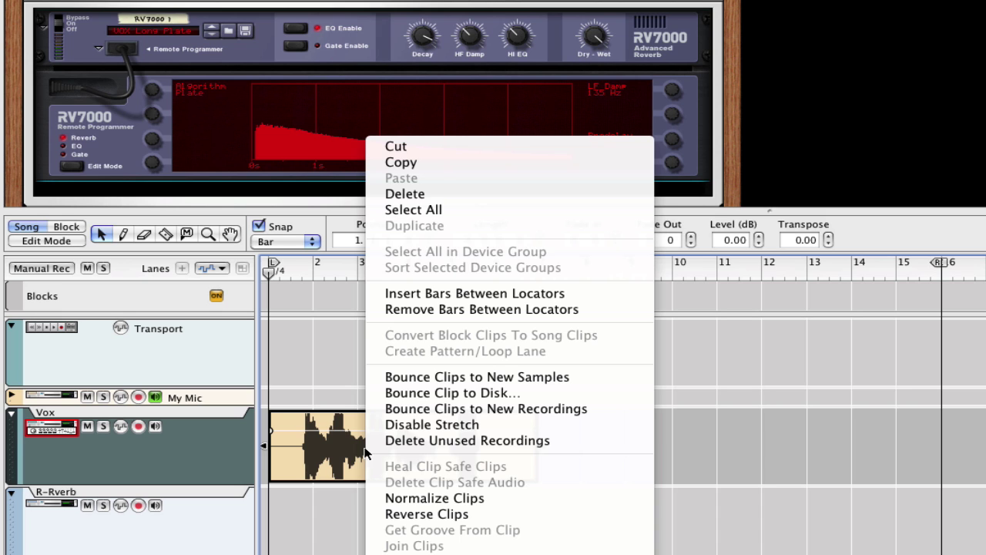
click(426, 514)
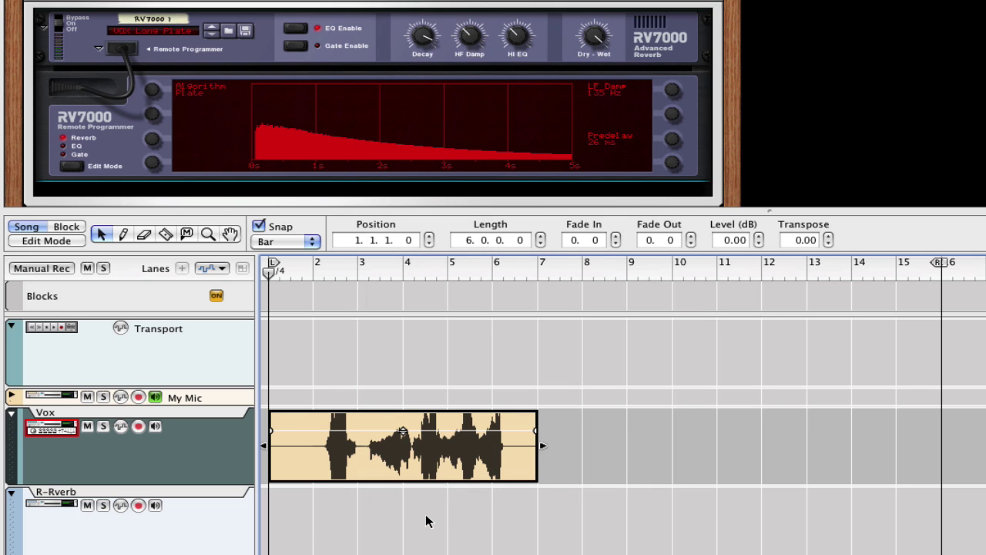
right_click(402, 431)
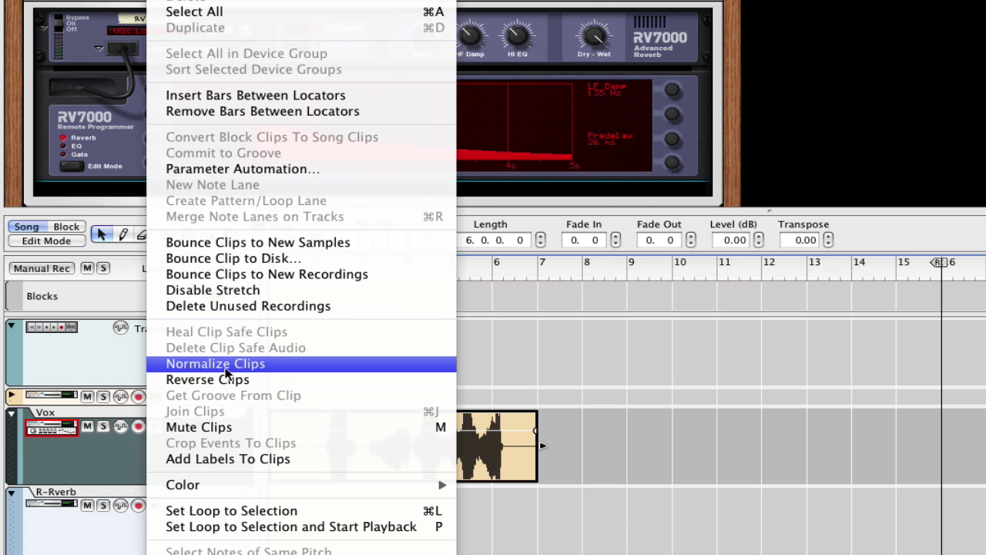
click(225, 384)
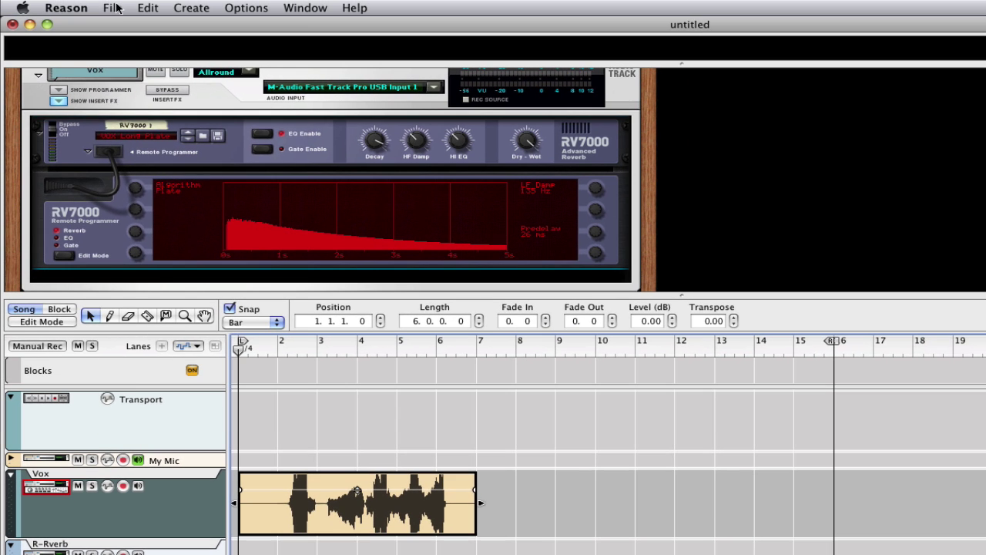
- Export the reversed Vox loop to the Desktop as 'vocverb' at 44,100 Hz, 16-bit
click(114, 7)
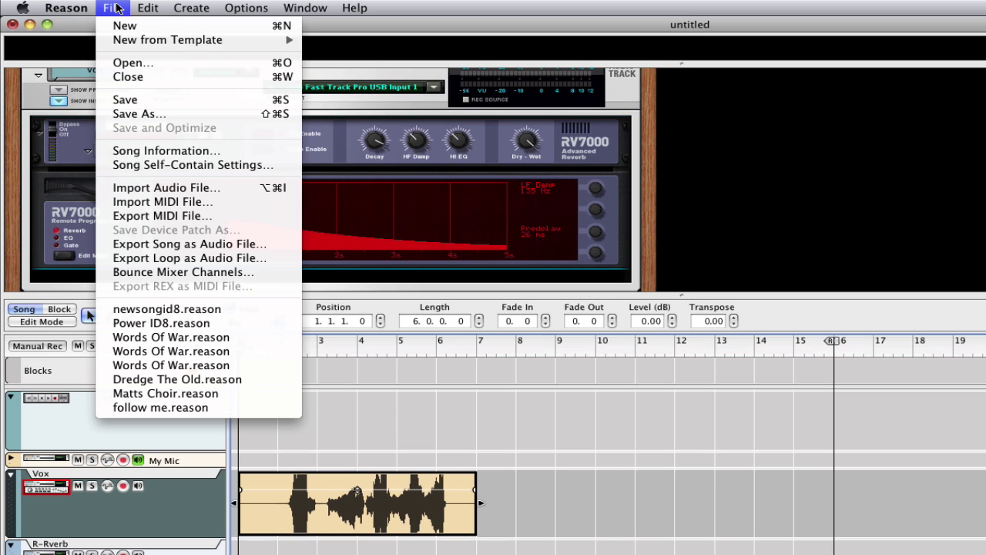
click(164, 263)
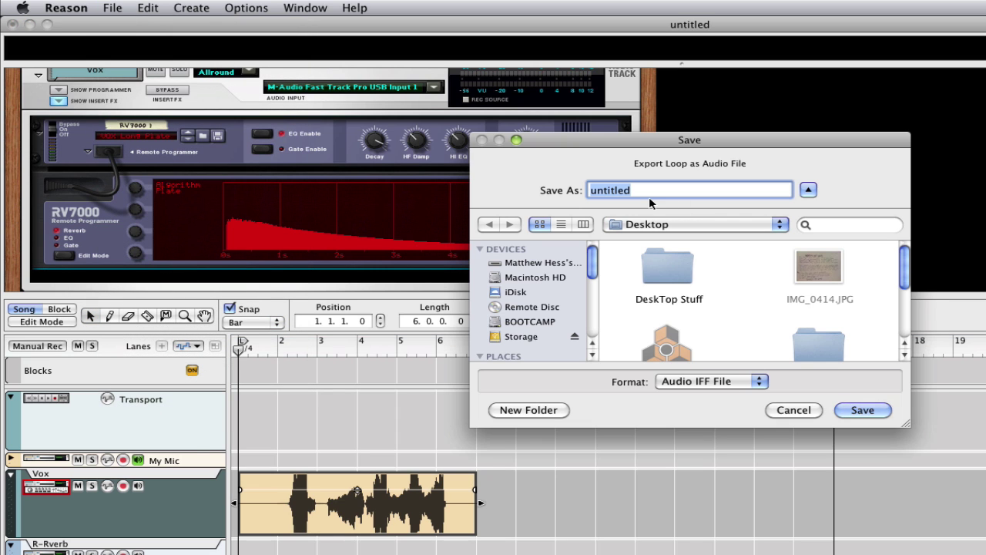
text(vo)
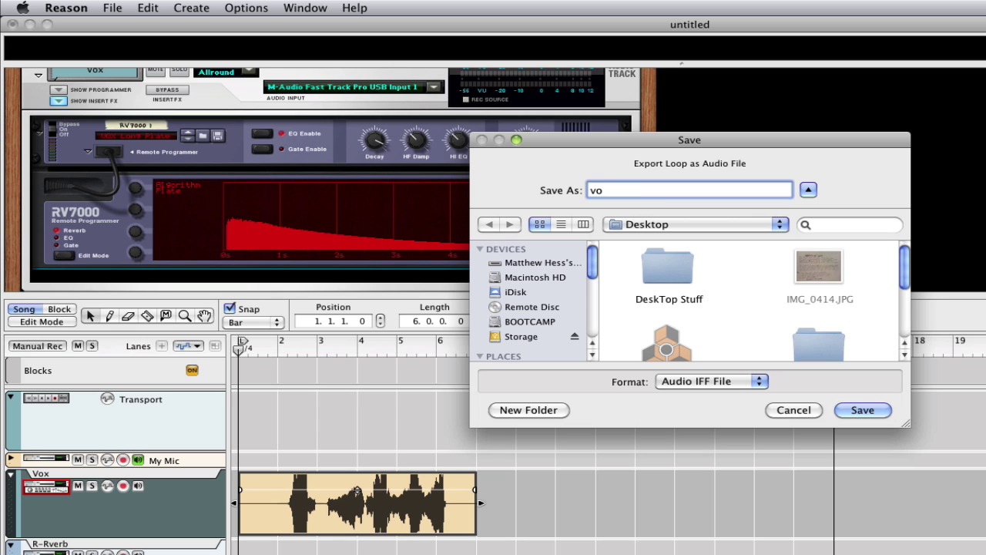
text(cverb)
key(Return)
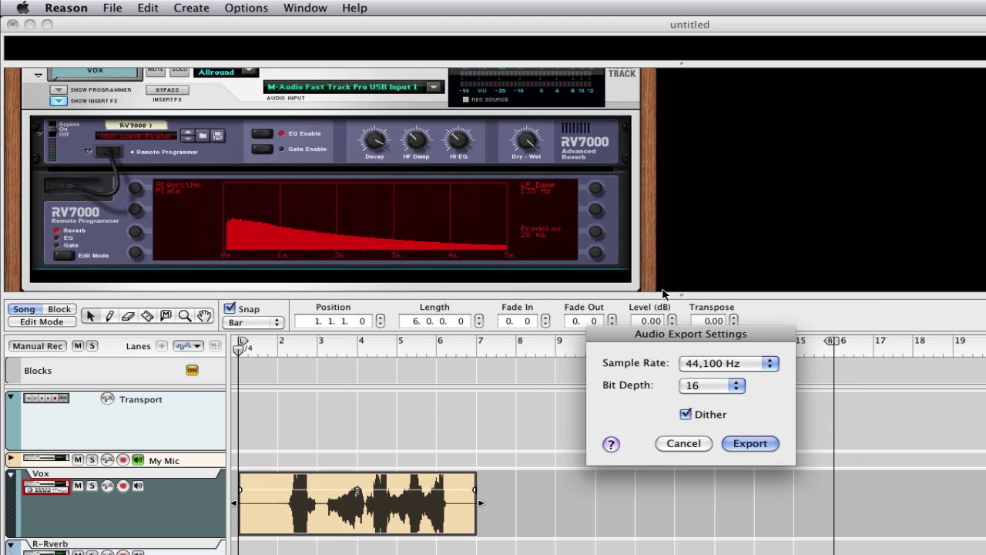
click(759, 444)
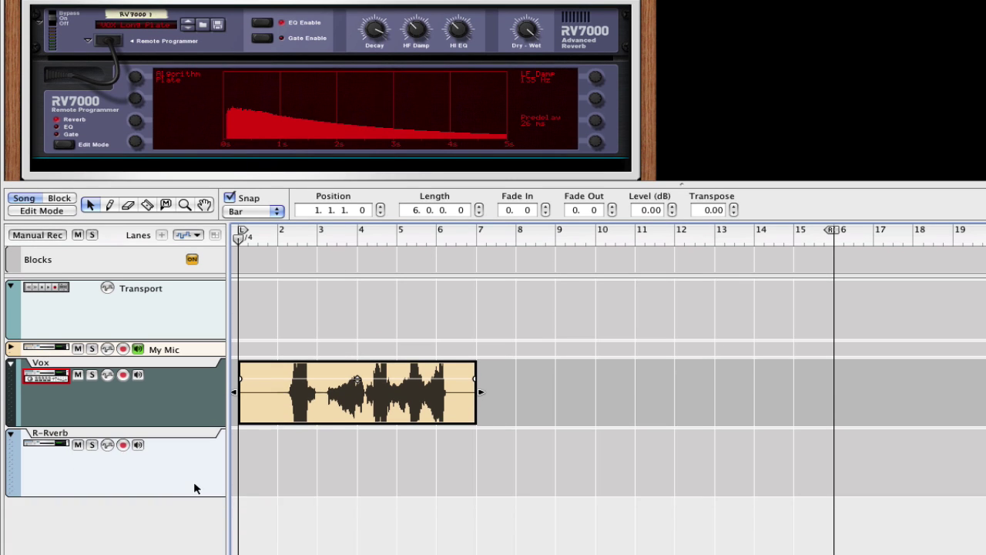
- Select the R-Rverb track and turn off its record-enable button, then bring up the File menu
click(195, 548)
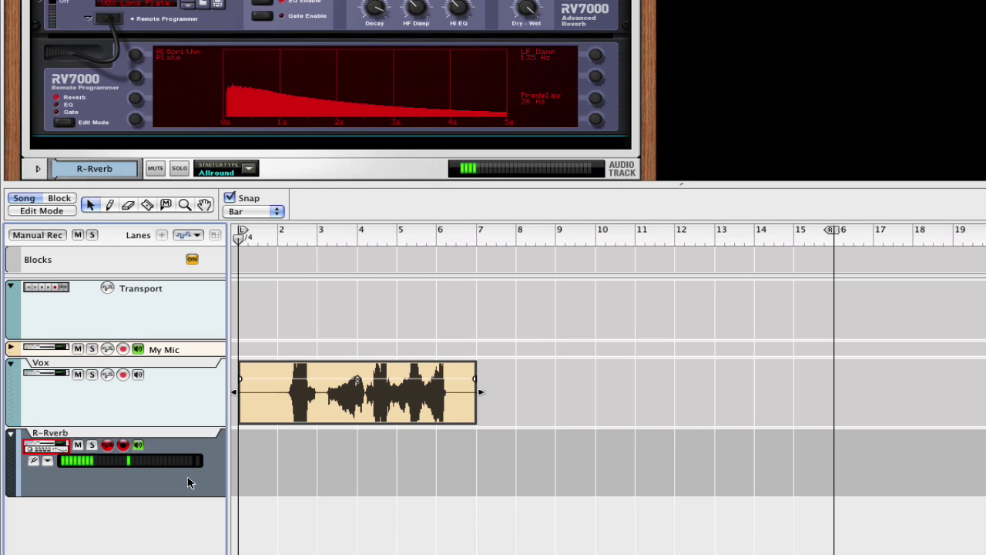
click(107, 446)
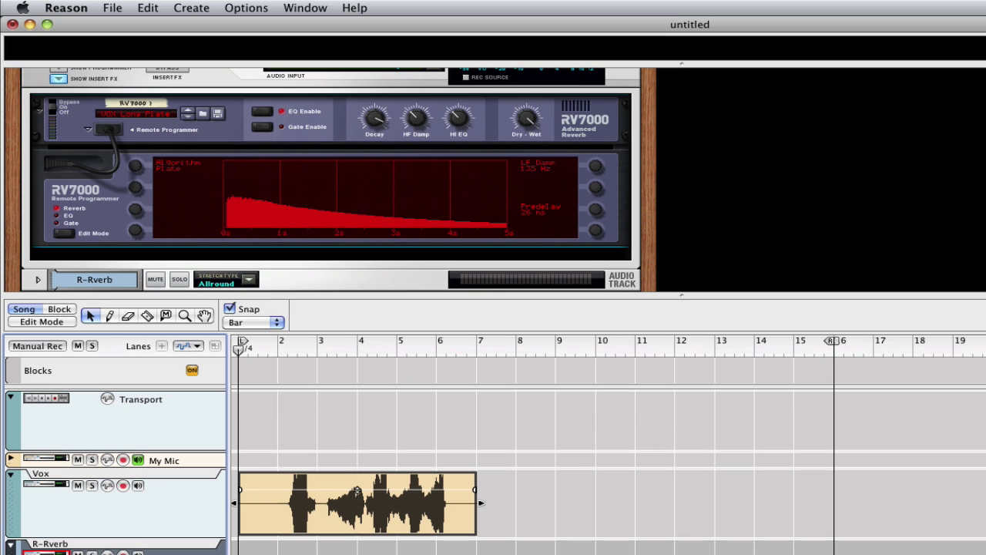
click(113, 8)
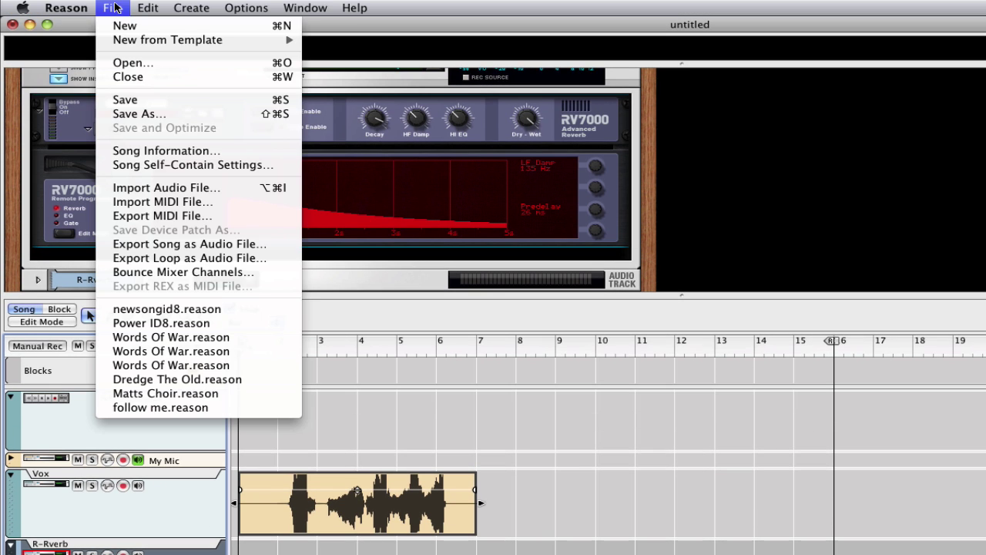
- Import vocverb.aif from the Desktop as a clip on the R-Rverb track
click(161, 189)
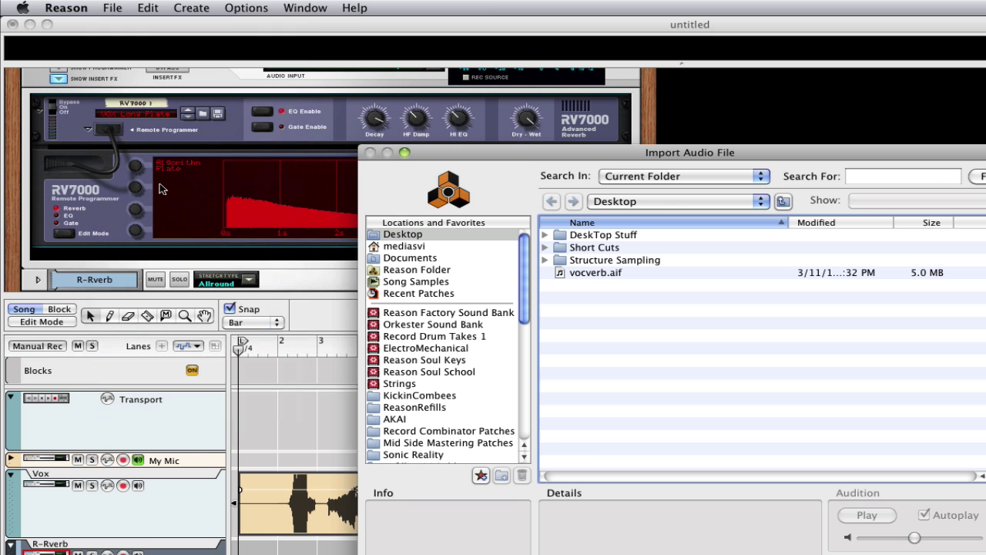
click(598, 275)
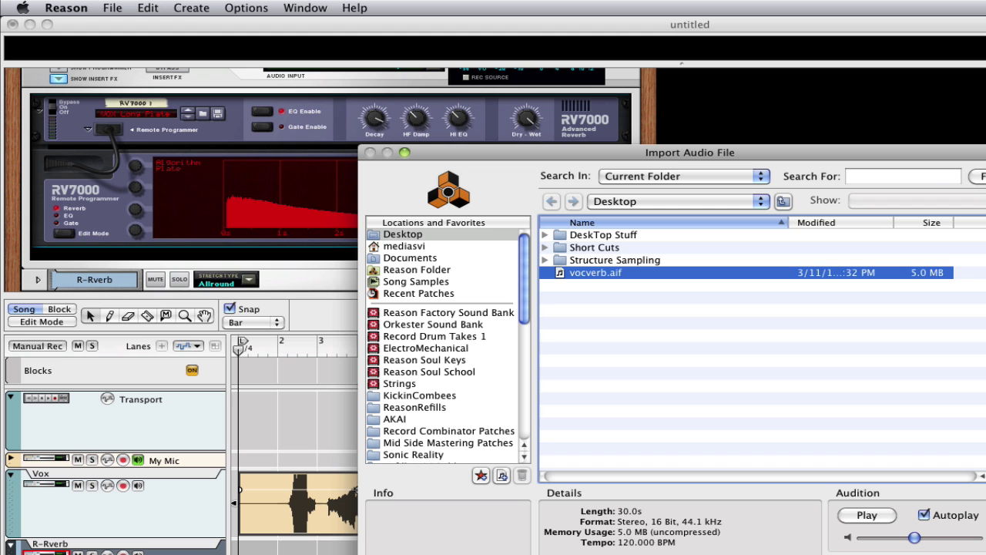
key(Return)
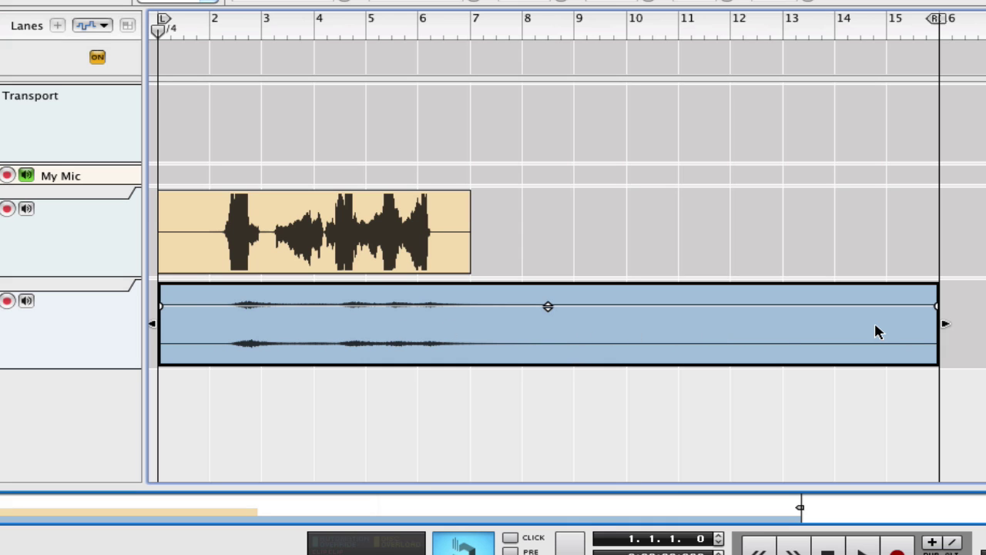
- Apply Reverse Clips to the Vox clip and then to the vocverb reverb clip
click(328, 224)
right_click(329, 224)
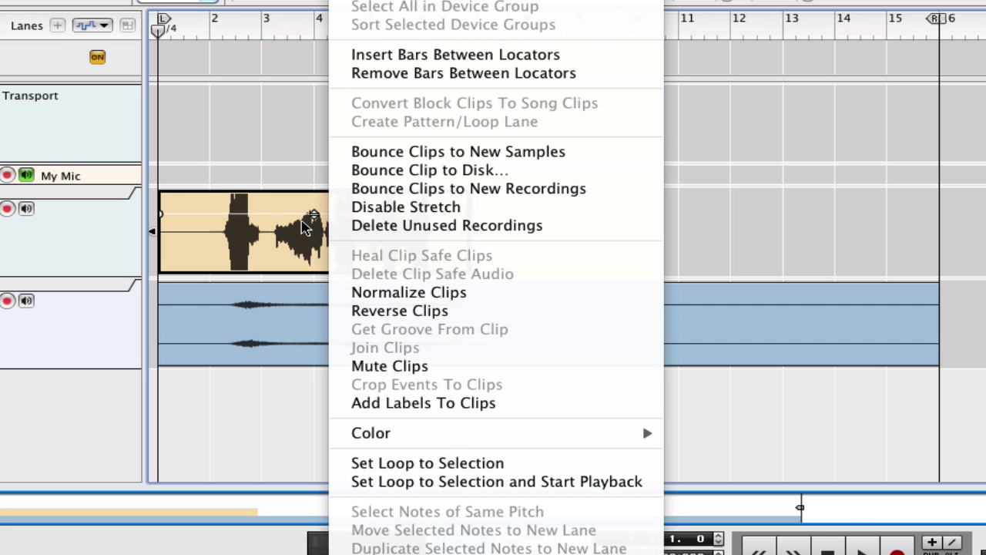
click(306, 228)
right_click(305, 229)
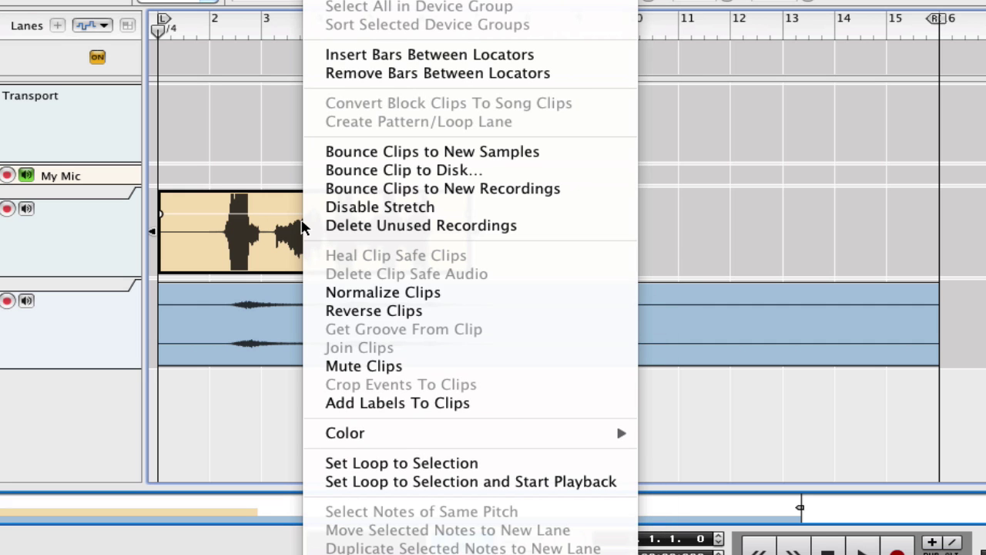
click(370, 311)
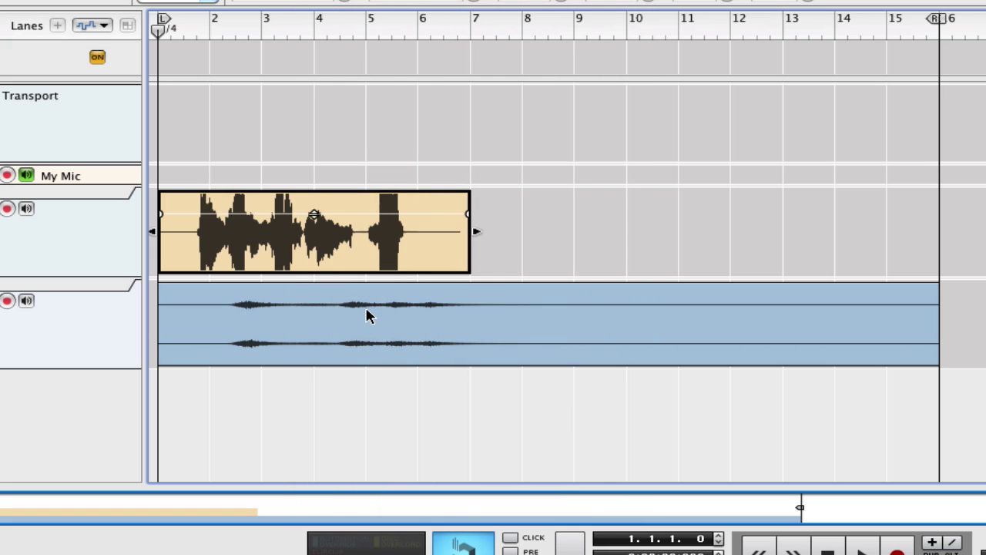
right_click(368, 316)
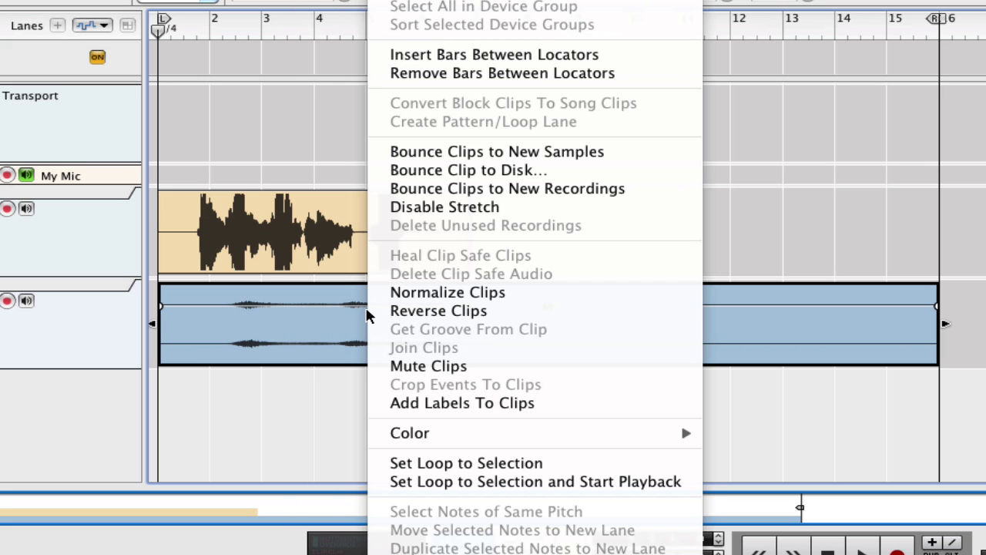
click(403, 311)
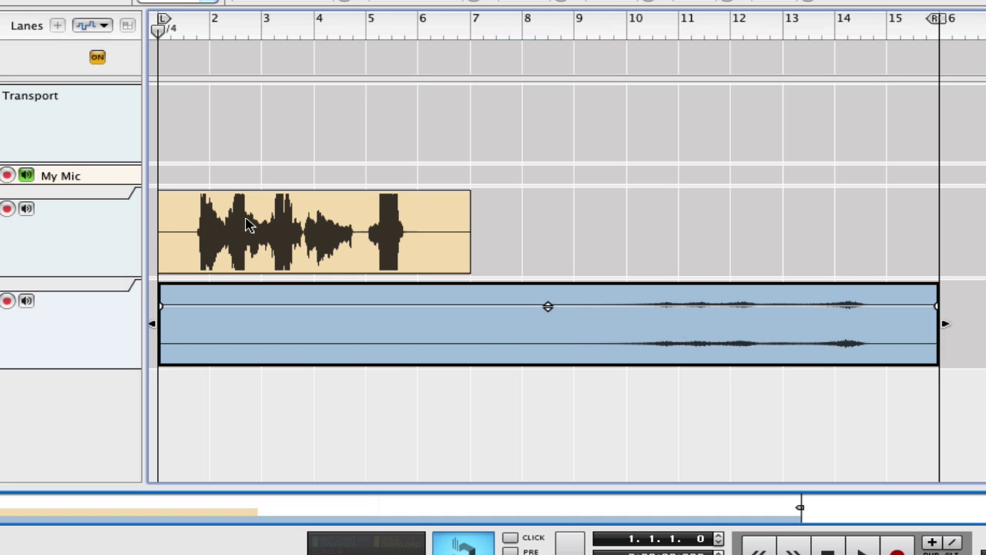
- Move and trim the clips so vocverb starts at bar 1, Vox at bar 5, both ending at bar 11
drag(247, 223, 701, 229)
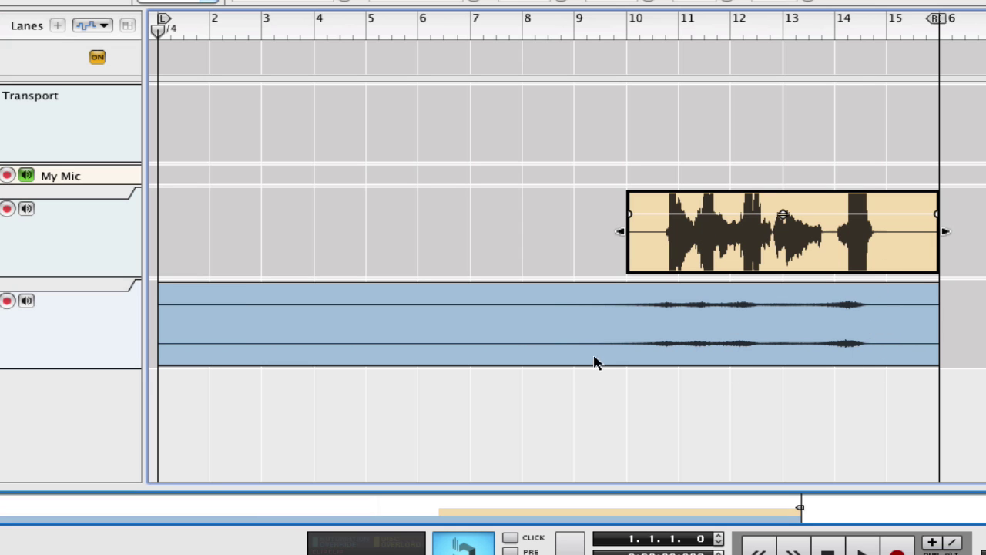
click(182, 331)
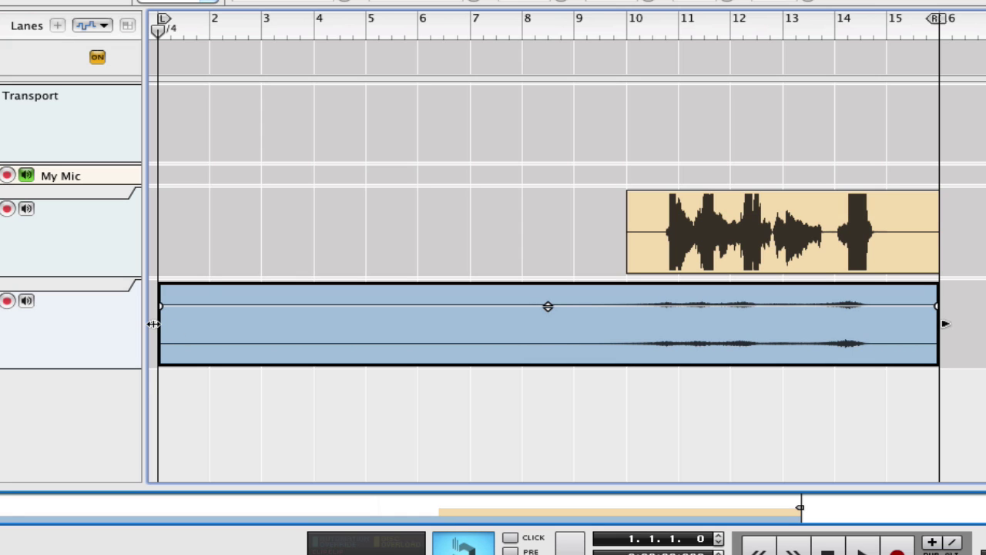
drag(151, 326, 434, 323)
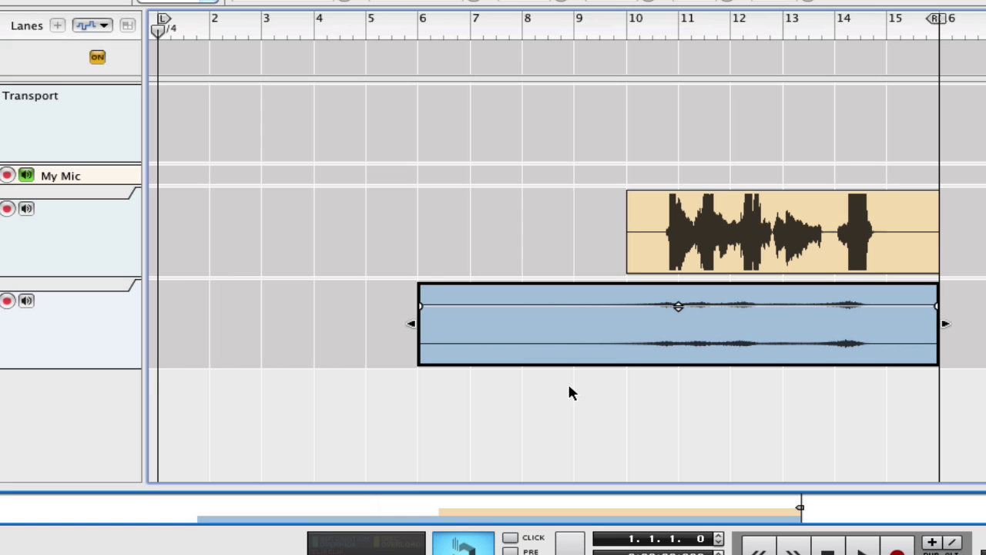
drag(568, 383, 753, 145)
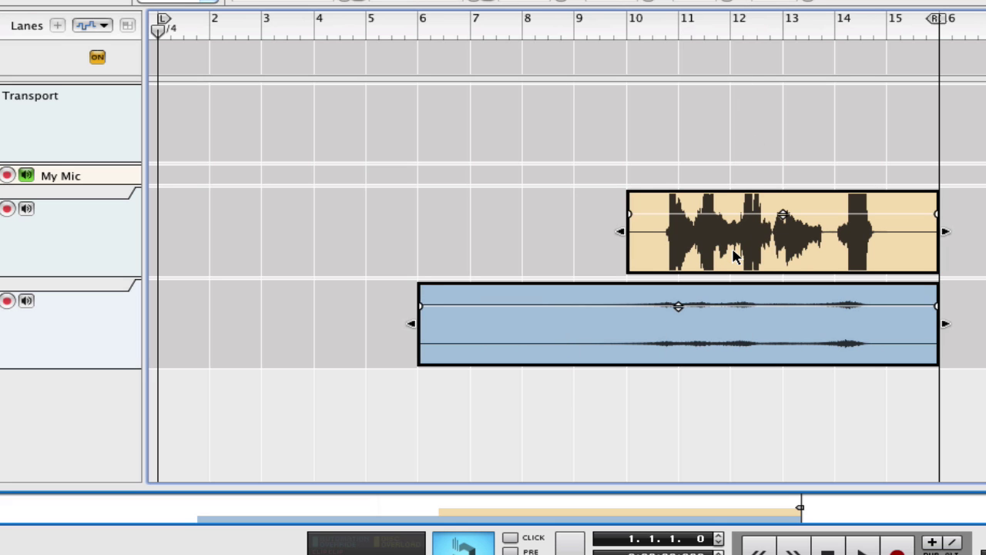
drag(734, 242, 454, 265)
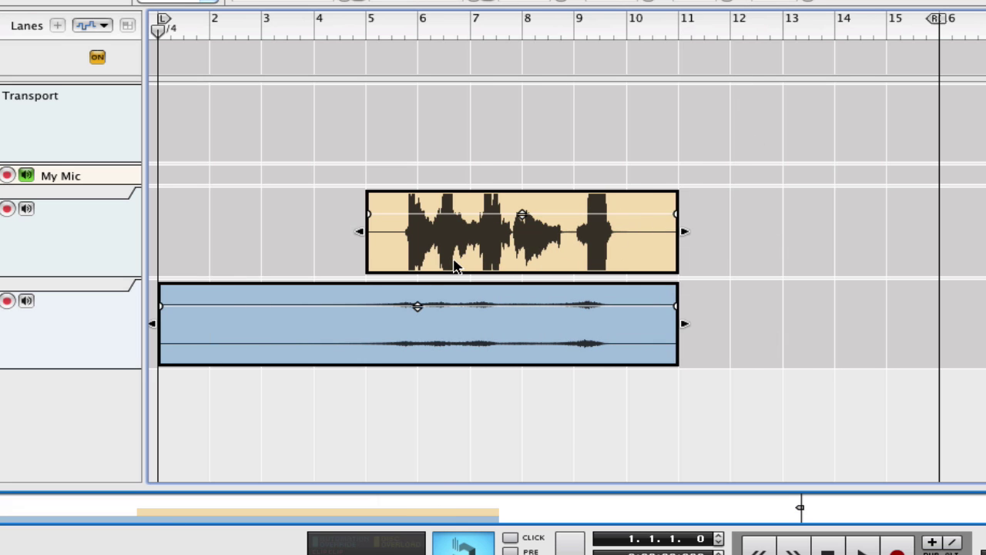
click(889, 337)
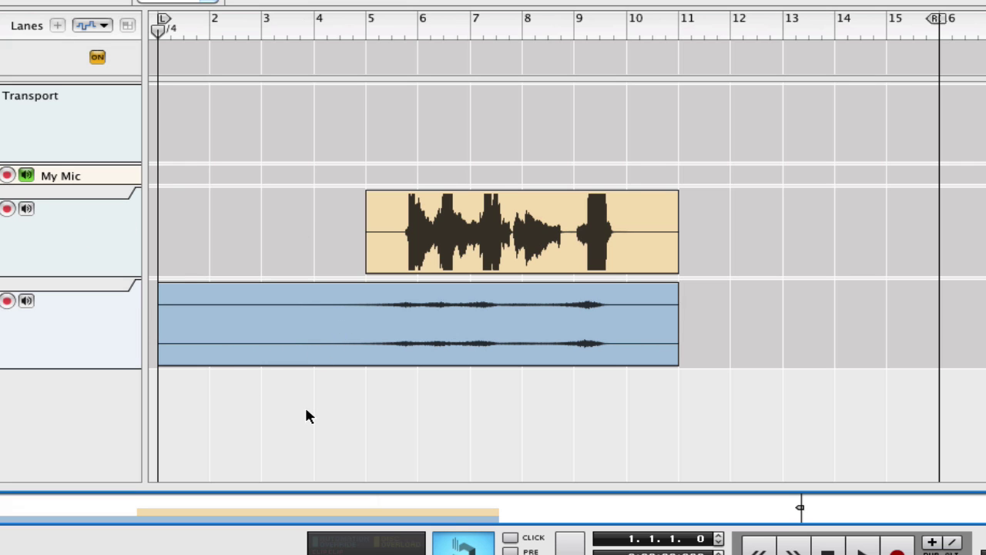
key(space)
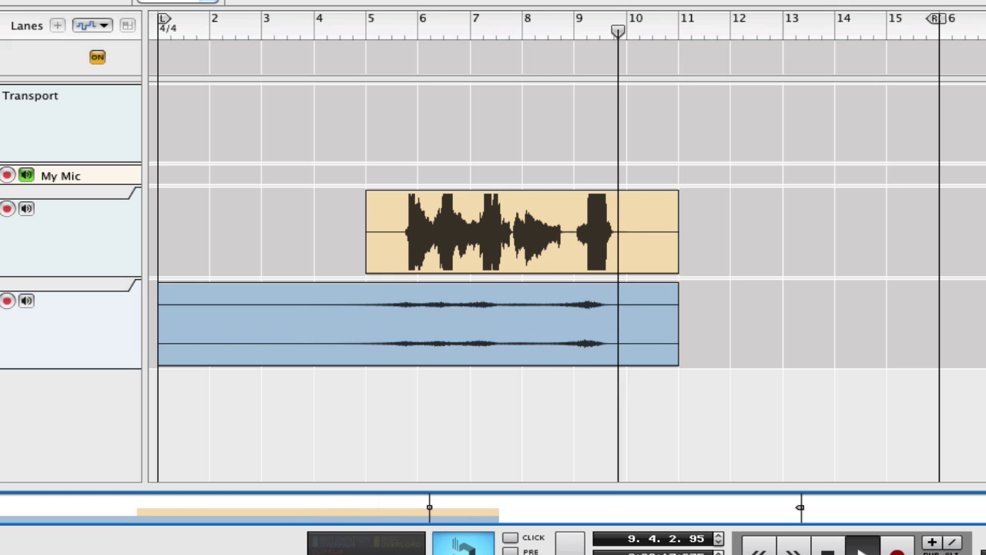
key(space)
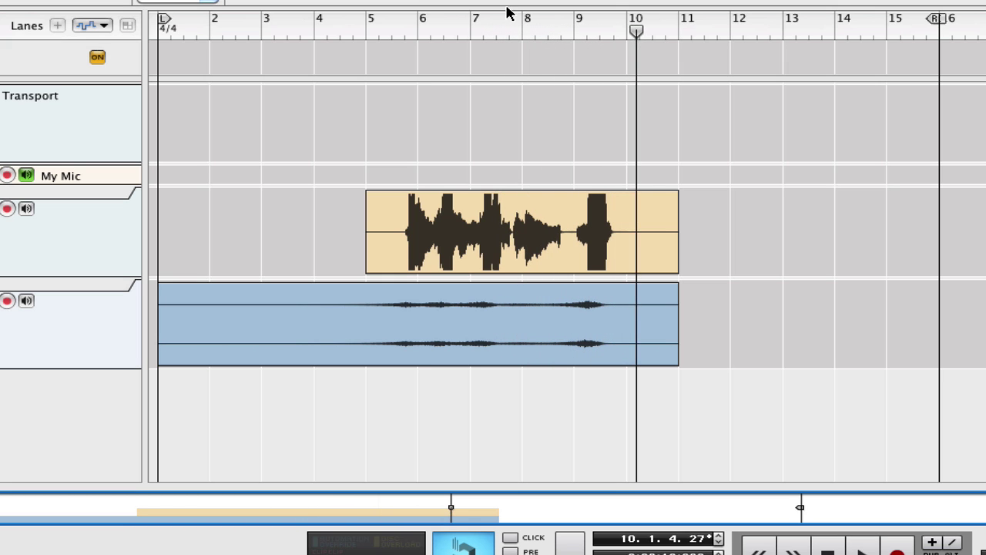
click(279, 22)
key(space)
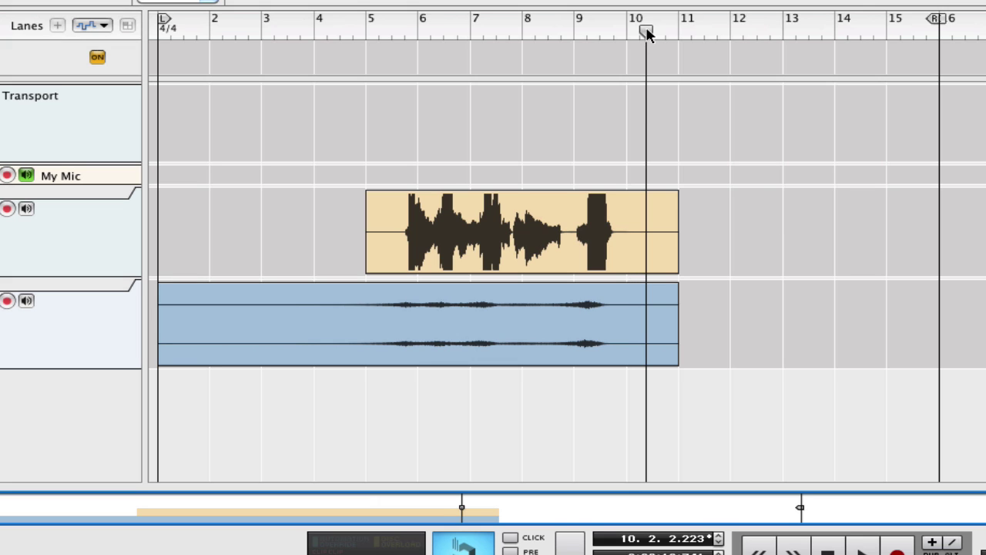
- Play from bar 9, trim vocverb to start just after bar 8, and add a short fade-in
drag(646, 33, 570, 73)
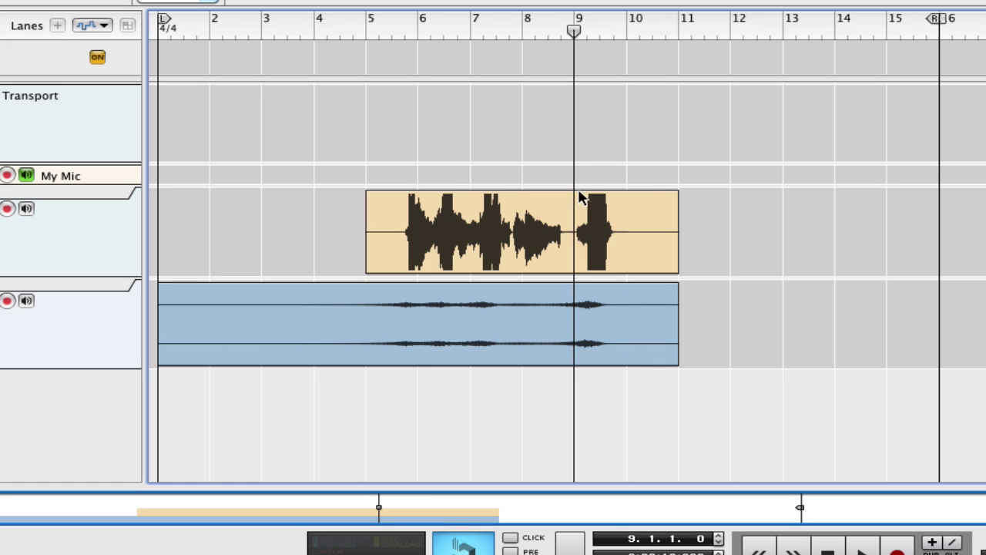
key(space)
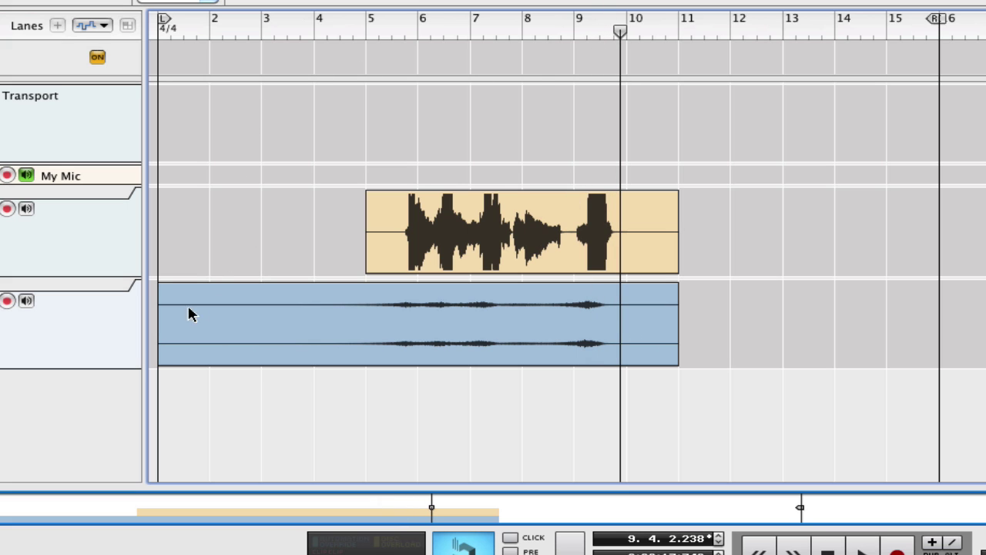
click(168, 324)
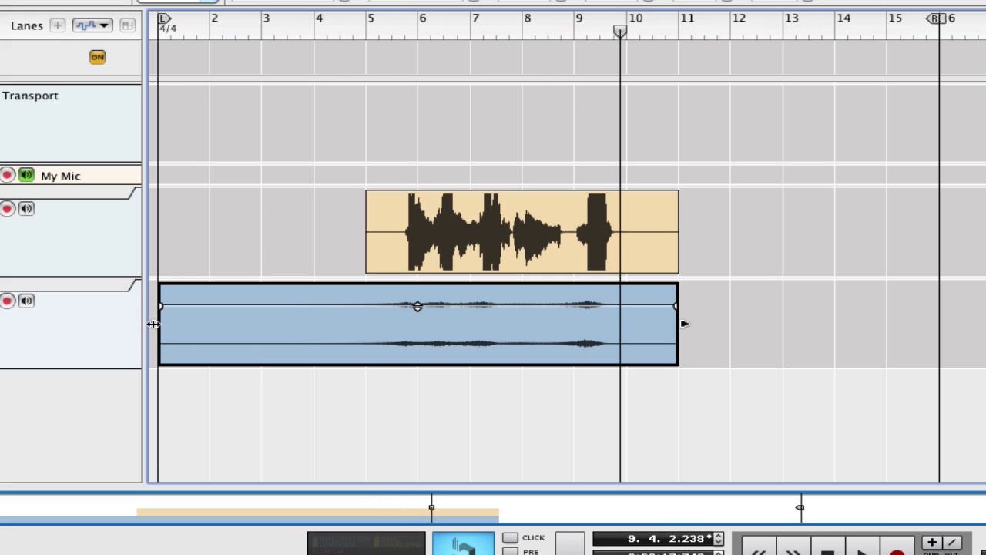
drag(153, 324, 542, 339)
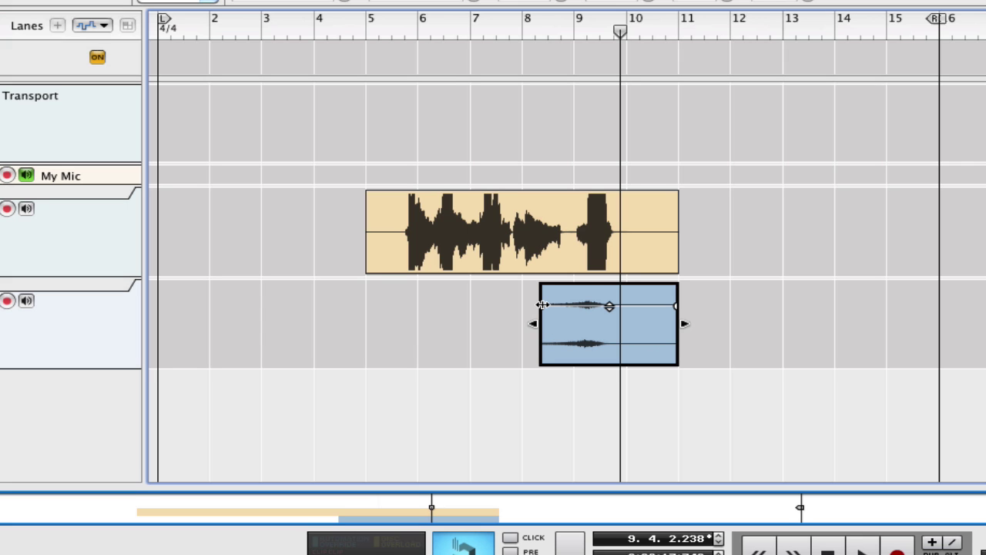
drag(542, 305, 562, 306)
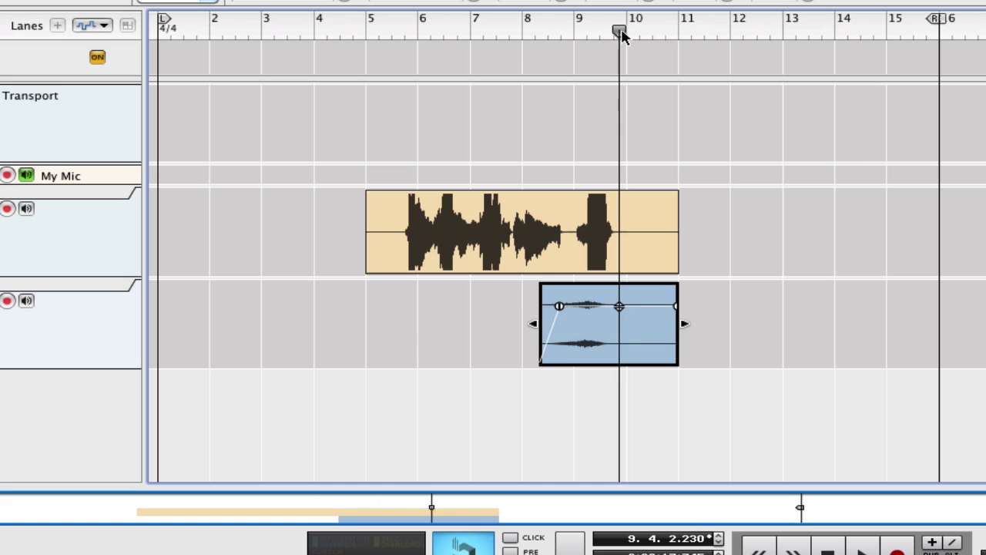
drag(620, 31, 400, 31)
key(space)
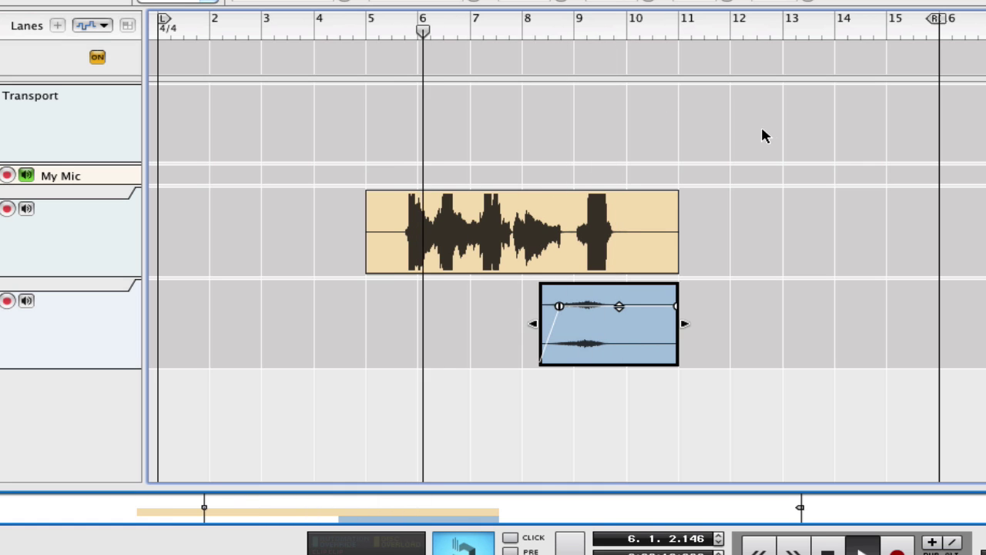